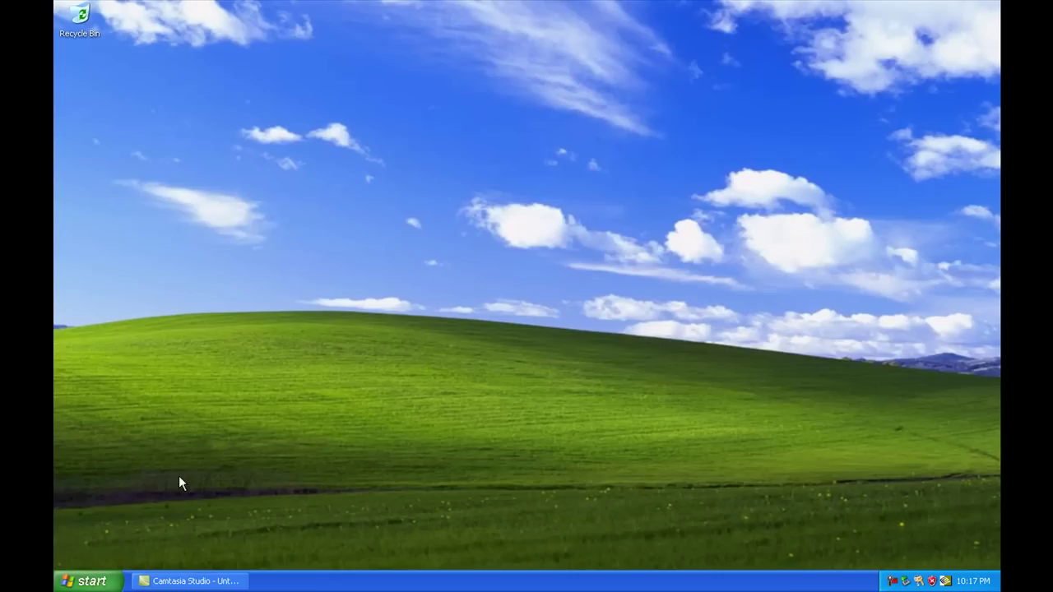
- Open Thumbstick (E:) from My Computer and look in its Drivers folder
left_click(102, 581)
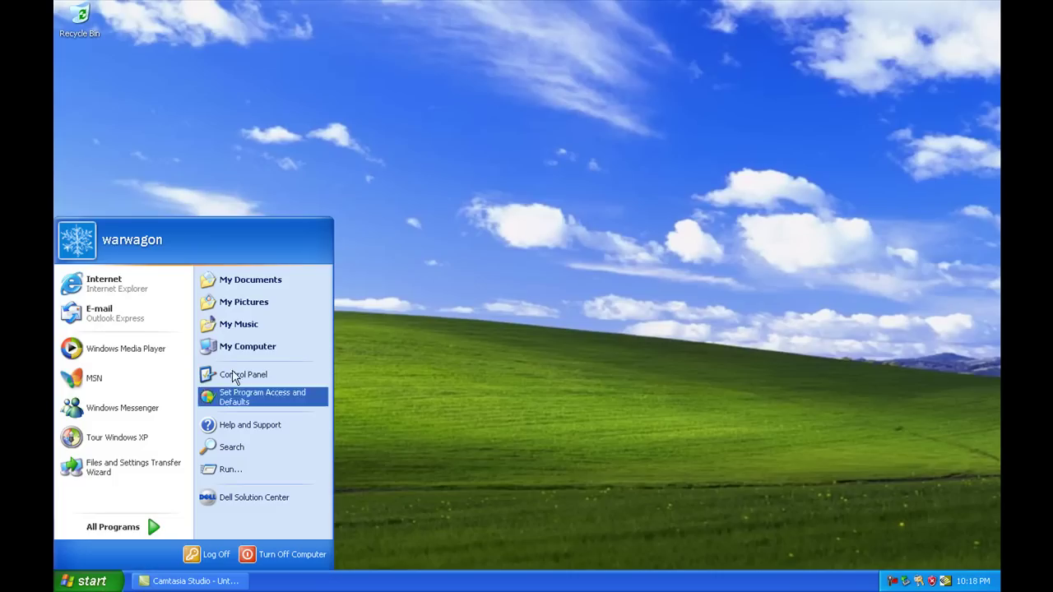
left_click(236, 349)
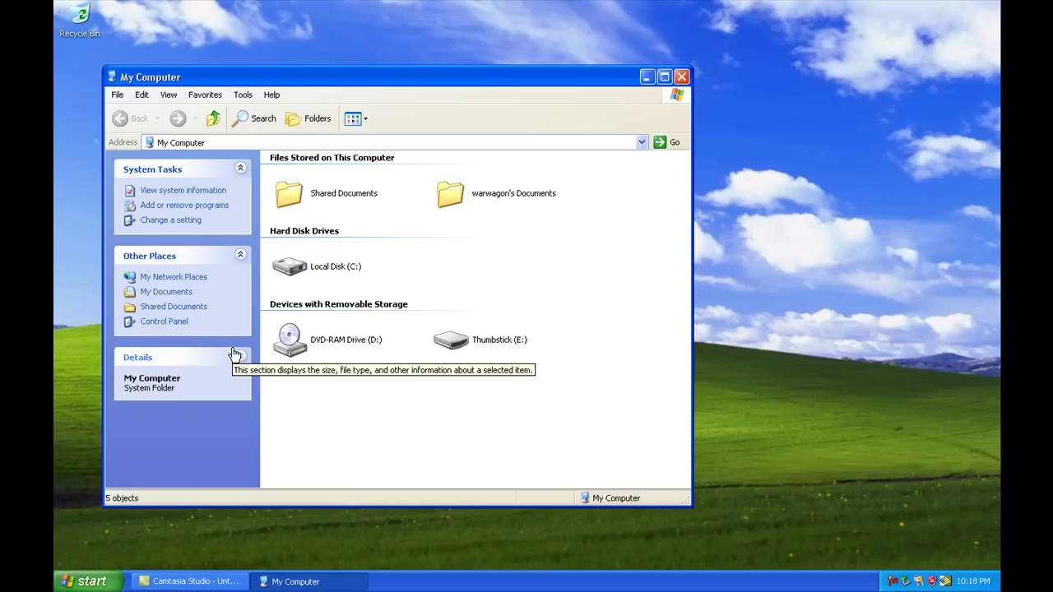
double_click(450, 339)
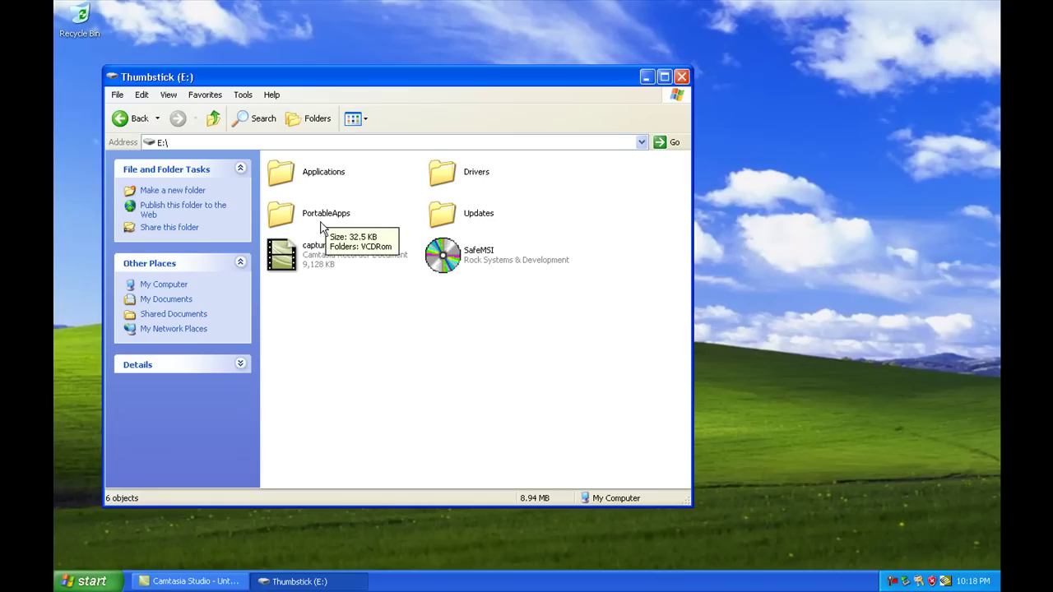
double_click(447, 174)
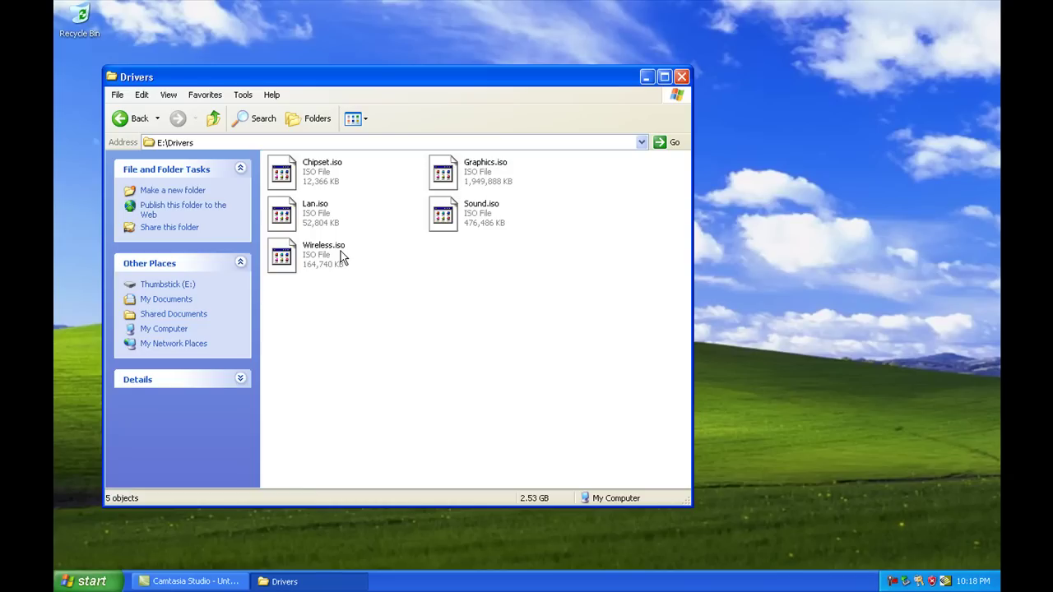
- Go to the thumbstick's PortableApps\VCDRom folder
left_click(212, 121)
double_click(313, 214)
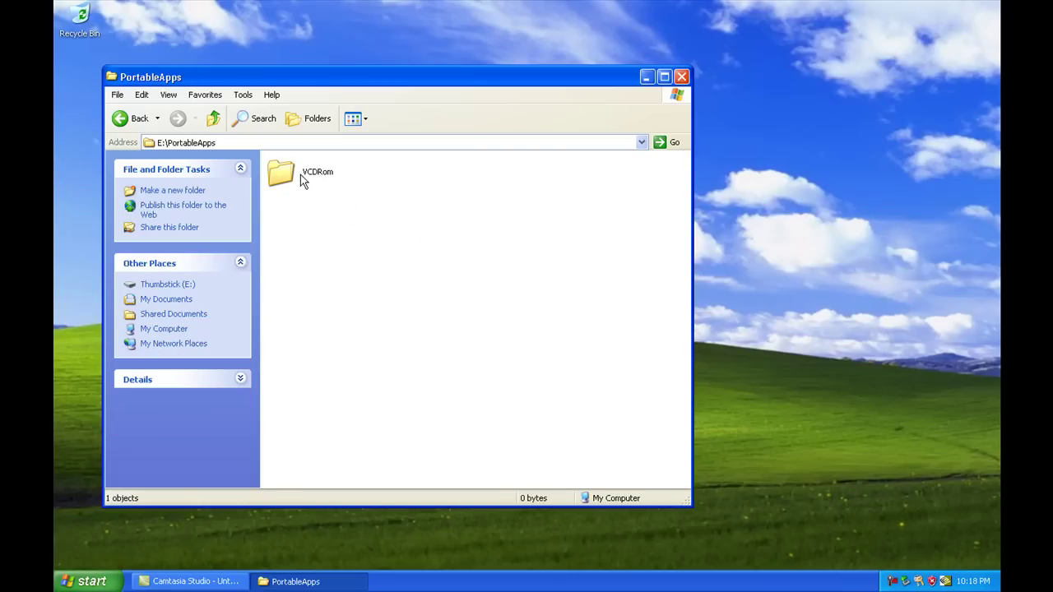
double_click(303, 179)
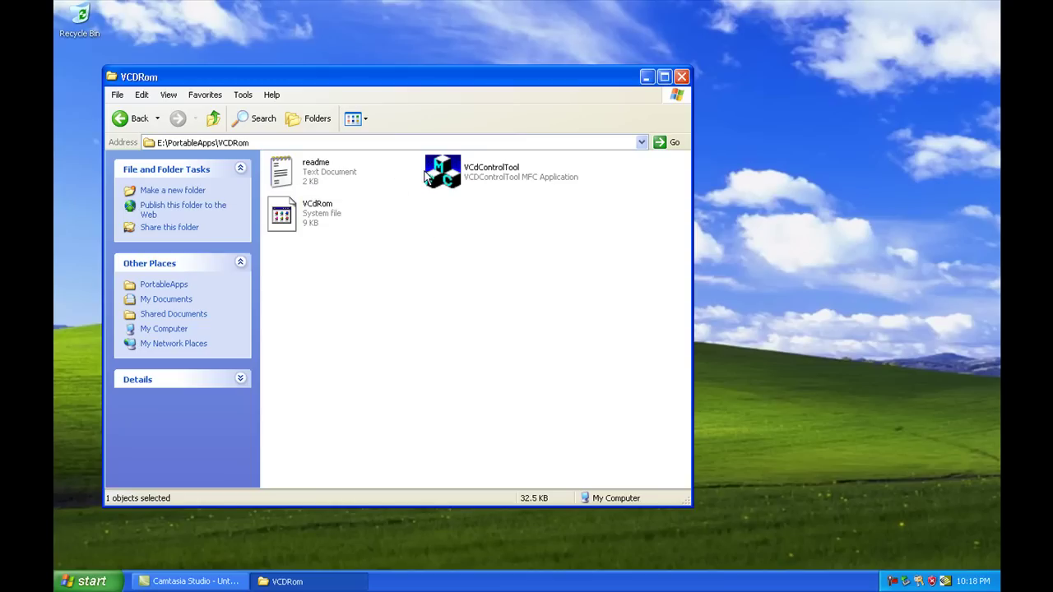
- Launch VCdControlTool, then install and start the VCdRom.sys virtual CD-ROM driver
double_click(436, 175)
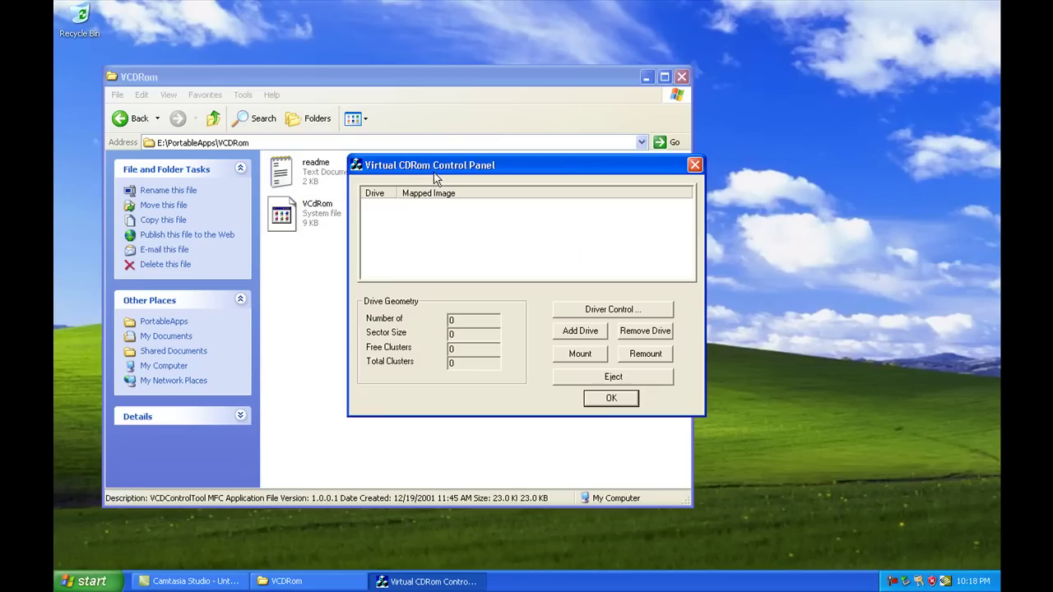
left_click(576, 308)
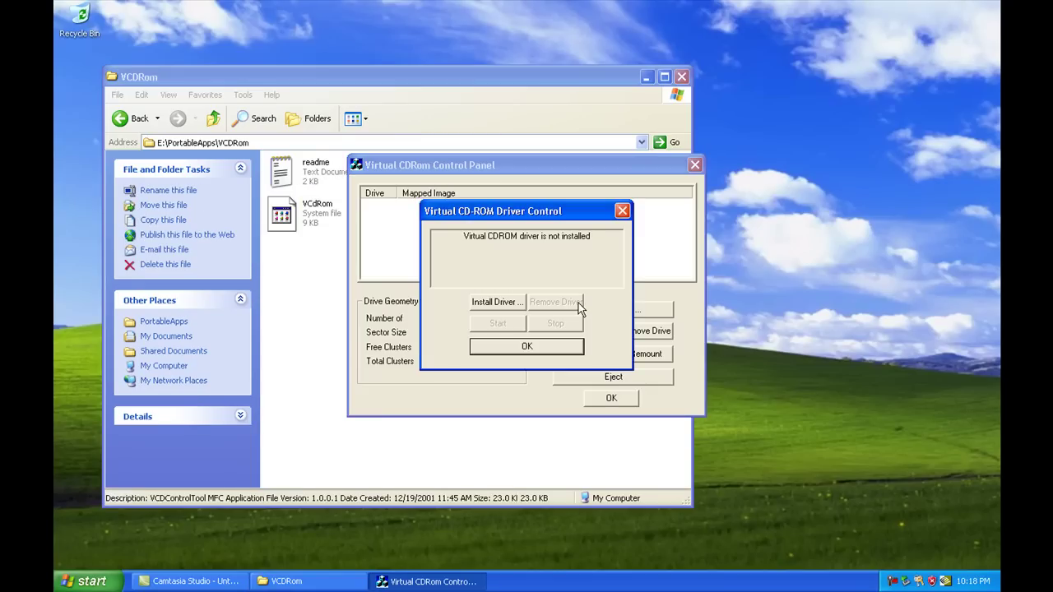
left_click(504, 304)
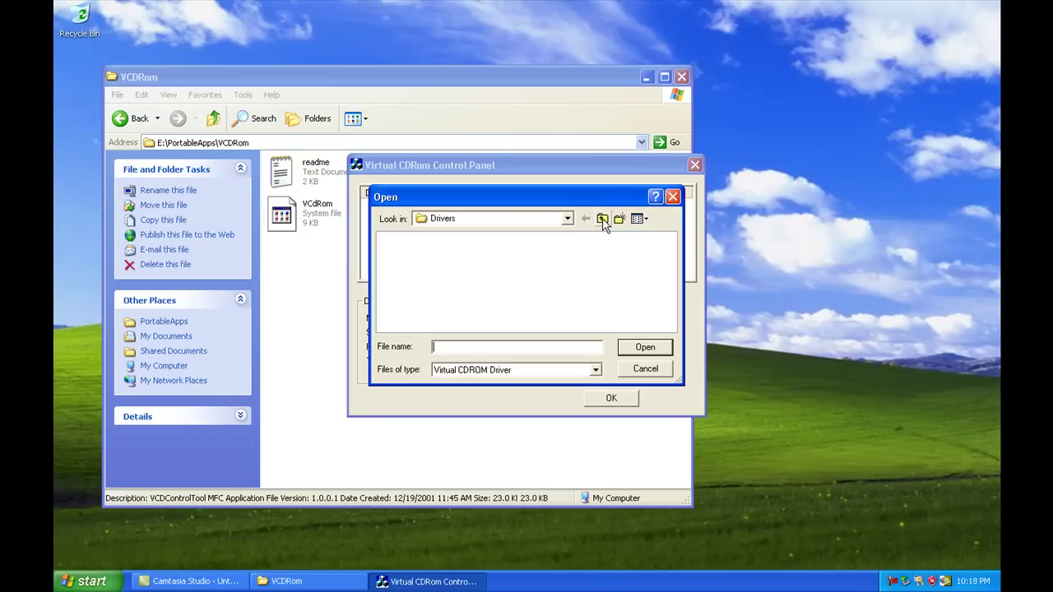
left_click(602, 219)
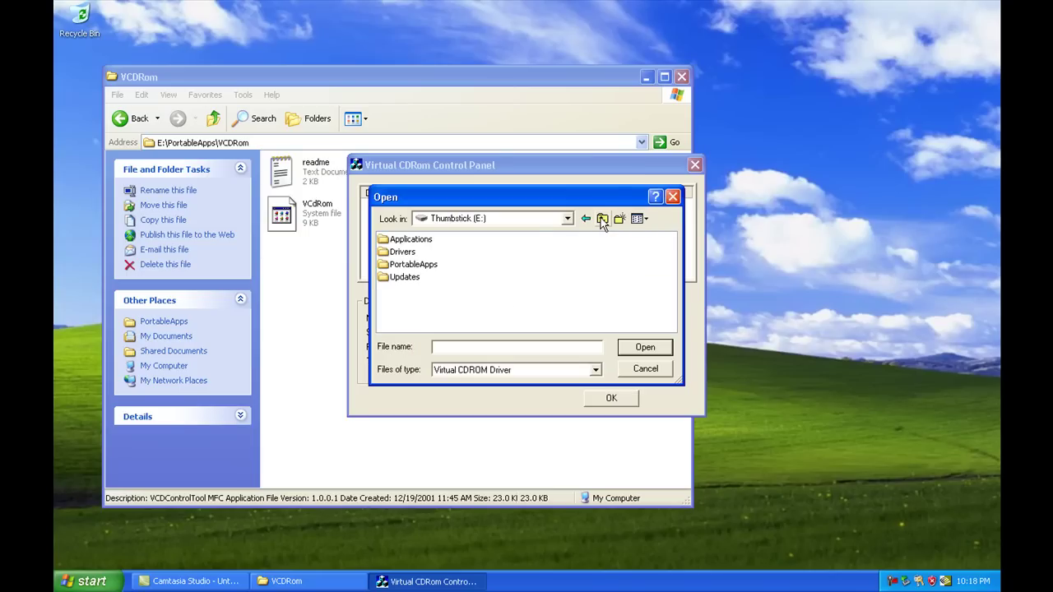
double_click(413, 266)
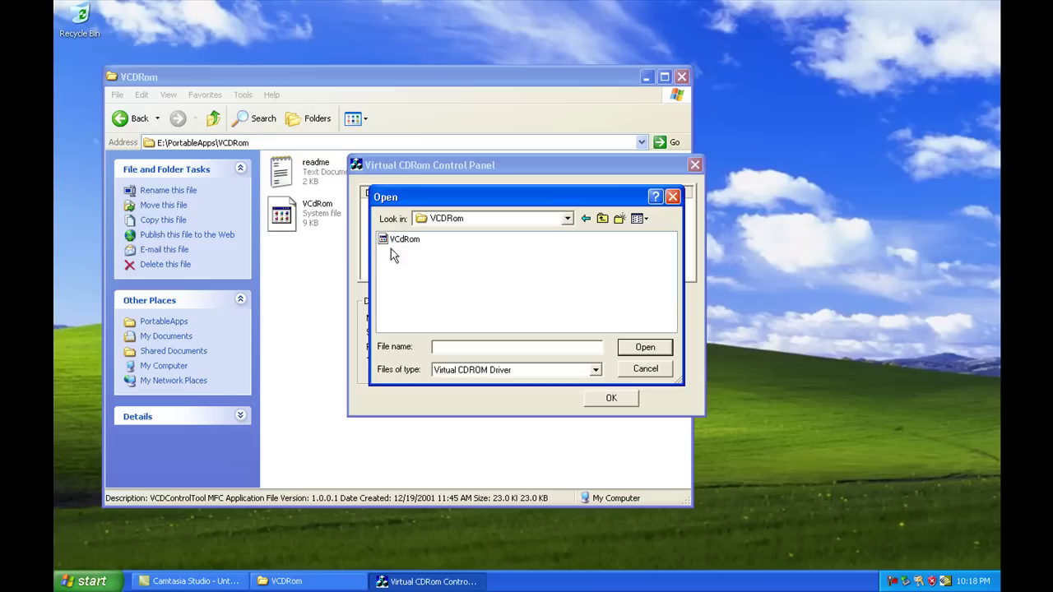
left_click(398, 244)
double_click(398, 244)
double_click(398, 244)
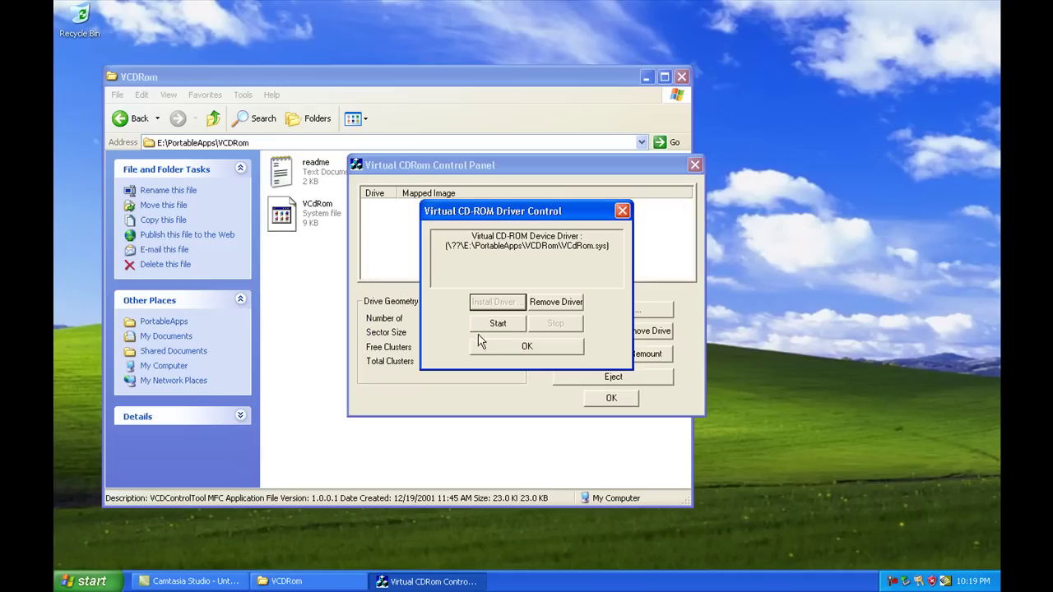
left_click(490, 325)
left_click(499, 351)
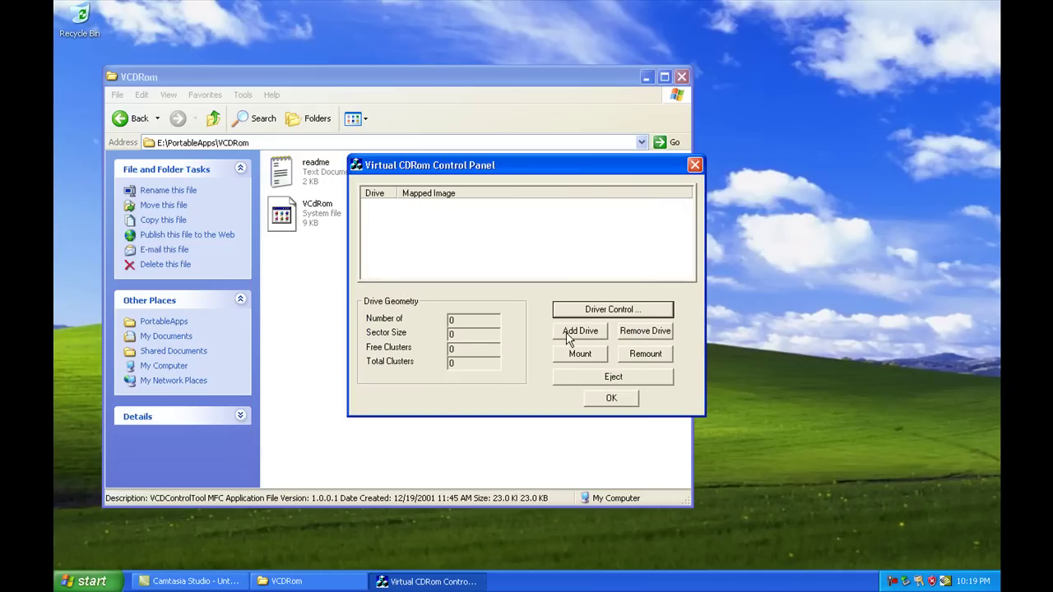
- Add virtual drive Z: and mount E:\Drivers\Lan.iso on it
left_click(568, 338)
left_click(571, 354)
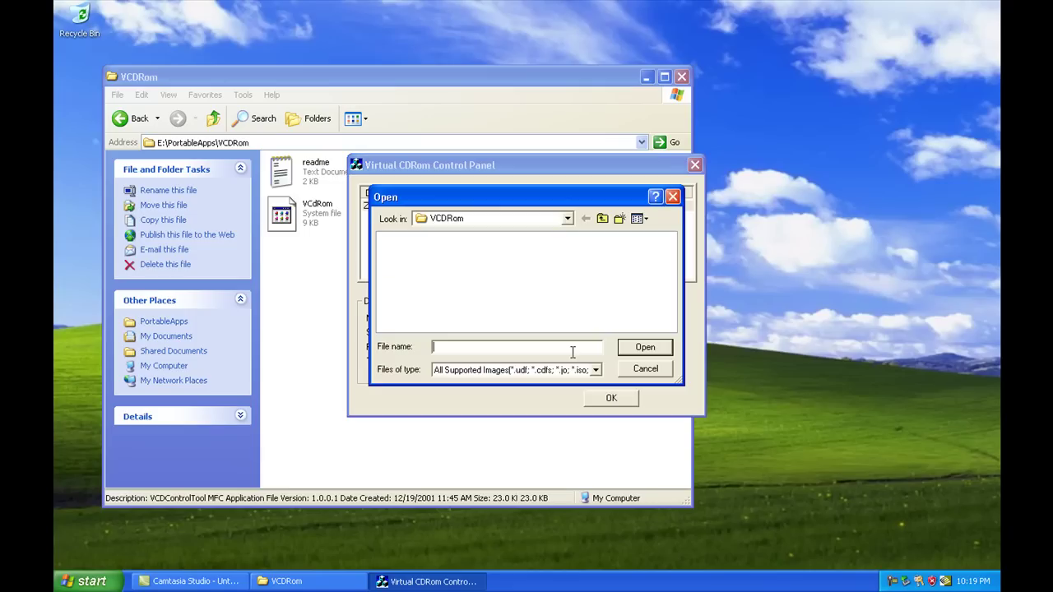
left_click(602, 218)
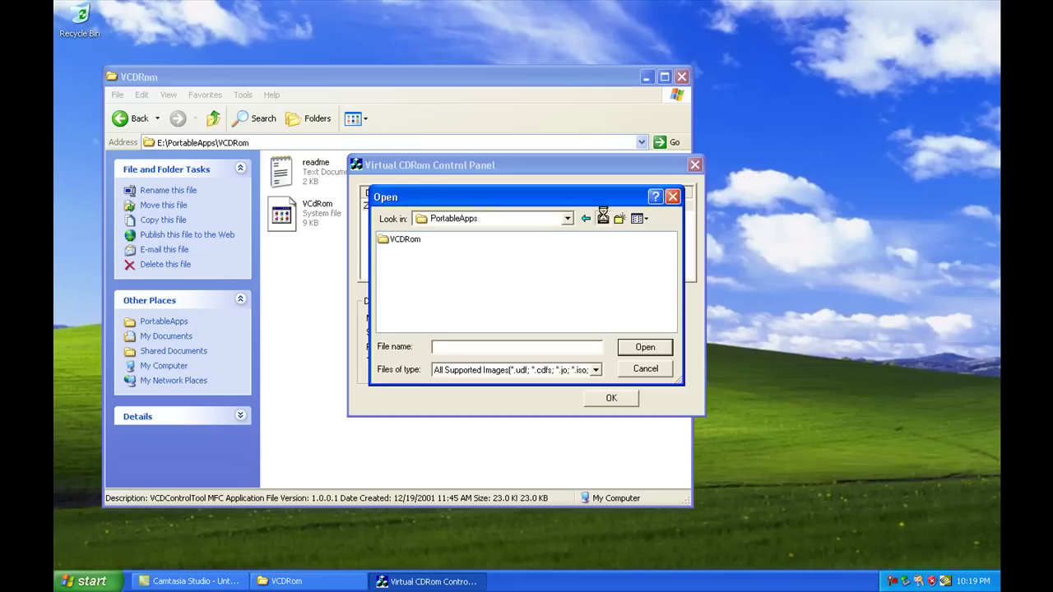
left_click(602, 218)
double_click(401, 251)
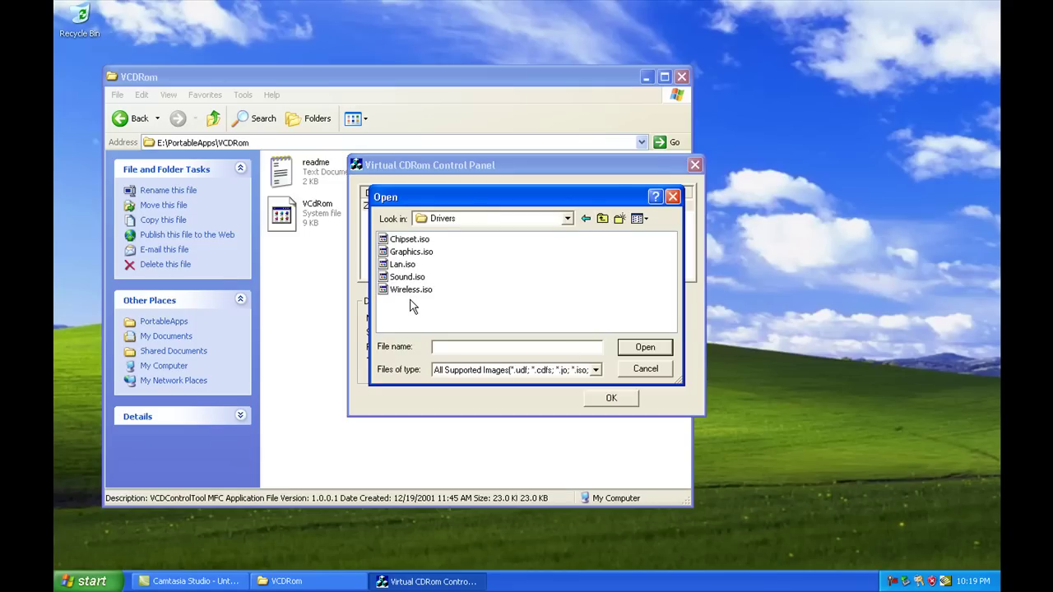
double_click(402, 265)
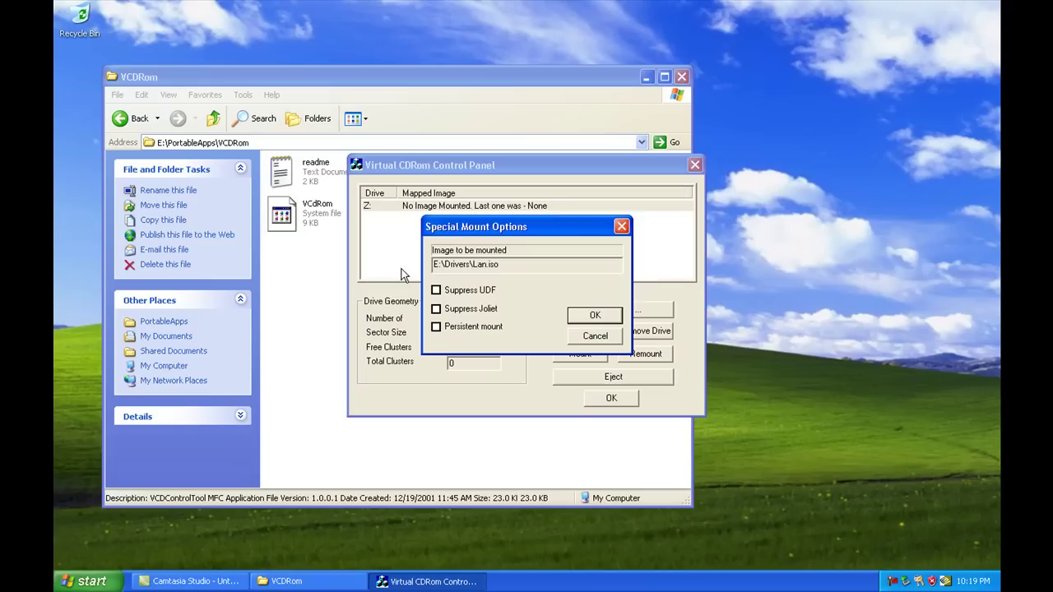
left_click(589, 319)
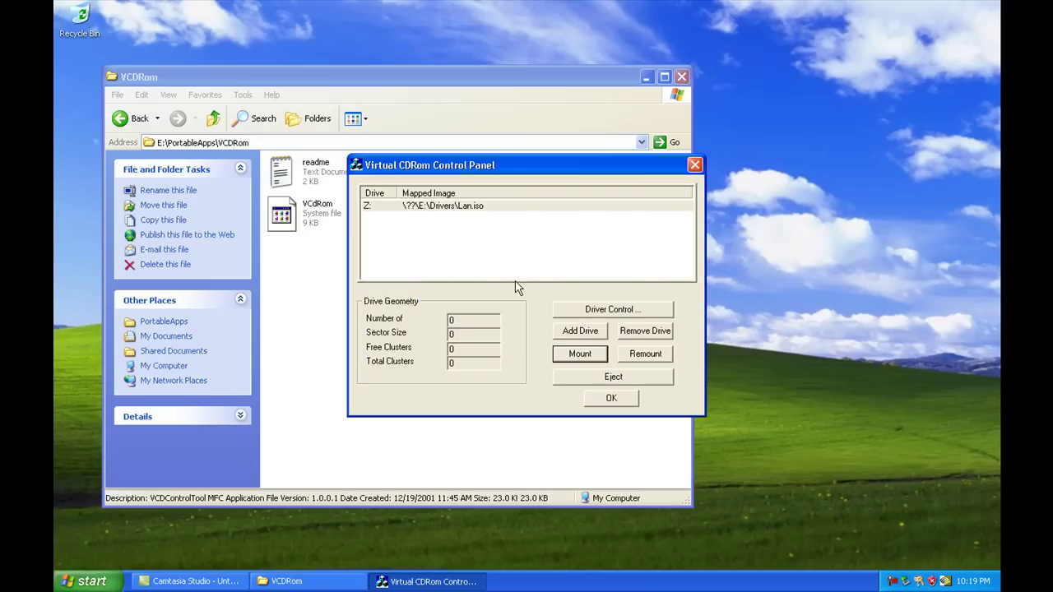
- Check the mounted Z: drive's contents, close the Explorer windows, and move the control panel aside
left_click(85, 581)
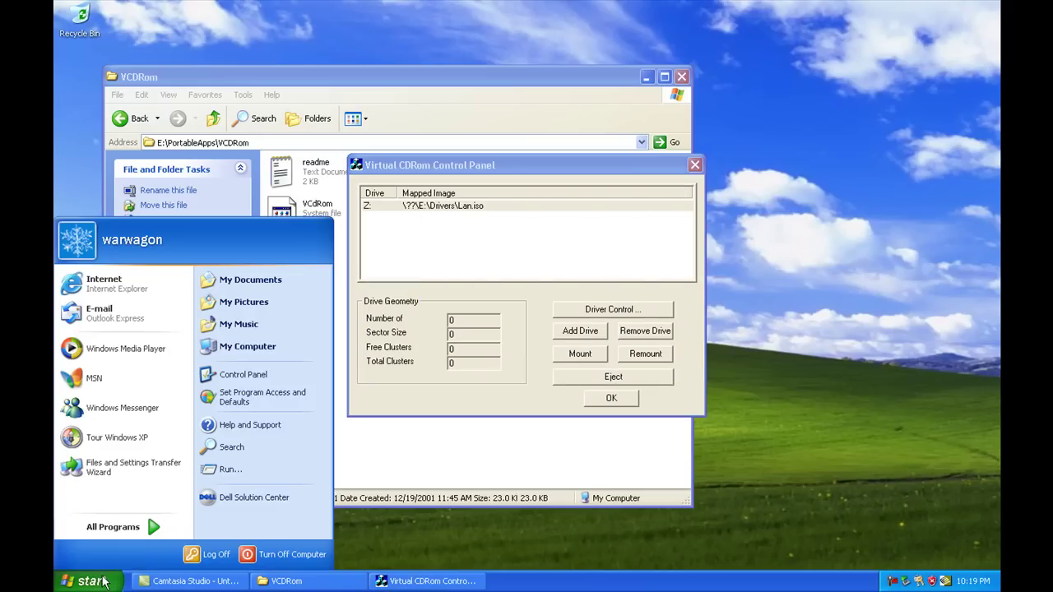
left_click(260, 352)
double_click(323, 403)
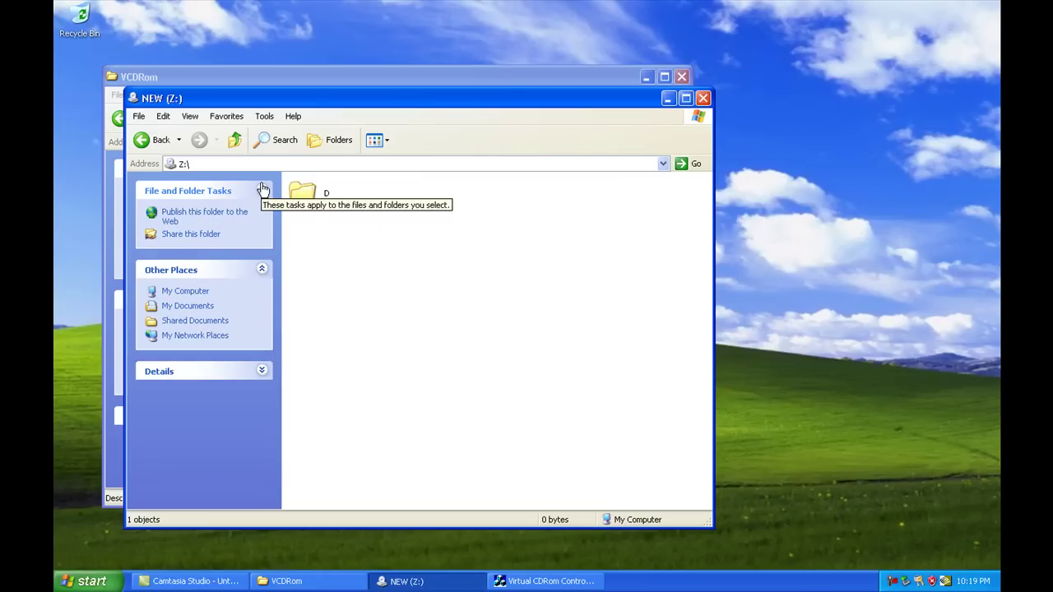
left_click(702, 98)
left_click(682, 76)
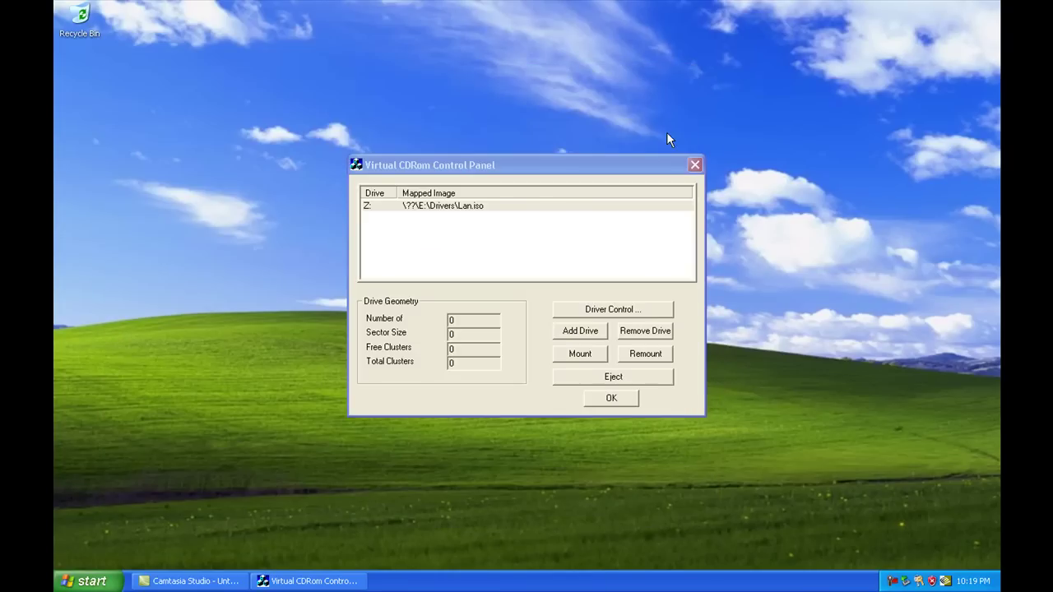
left_click_drag(644, 170, 929, 305)
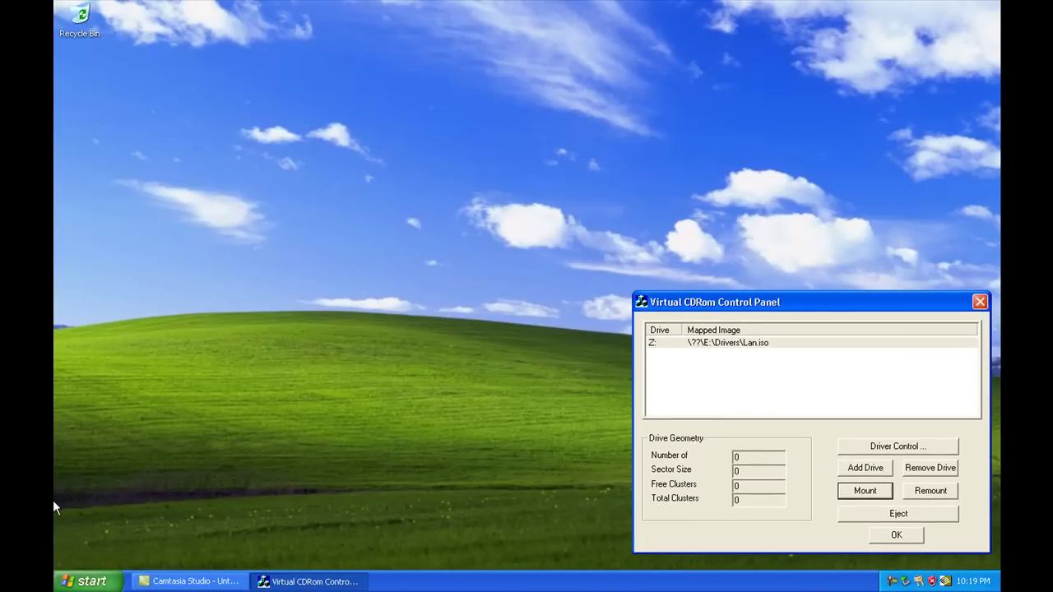
- Open My Computer's System Properties
left_click(82, 581)
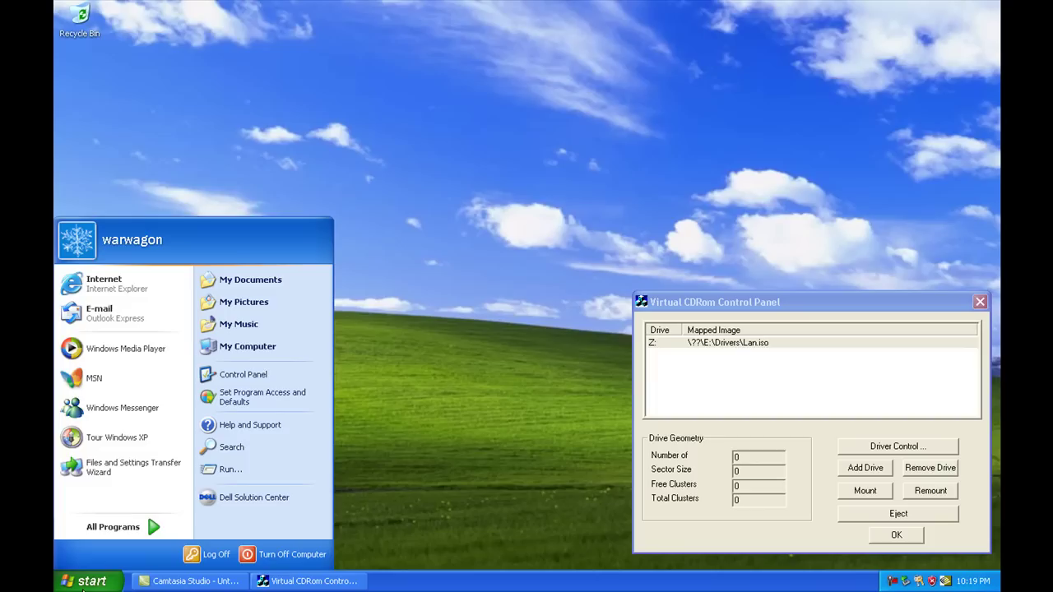
right_click(216, 349)
left_click(264, 472)
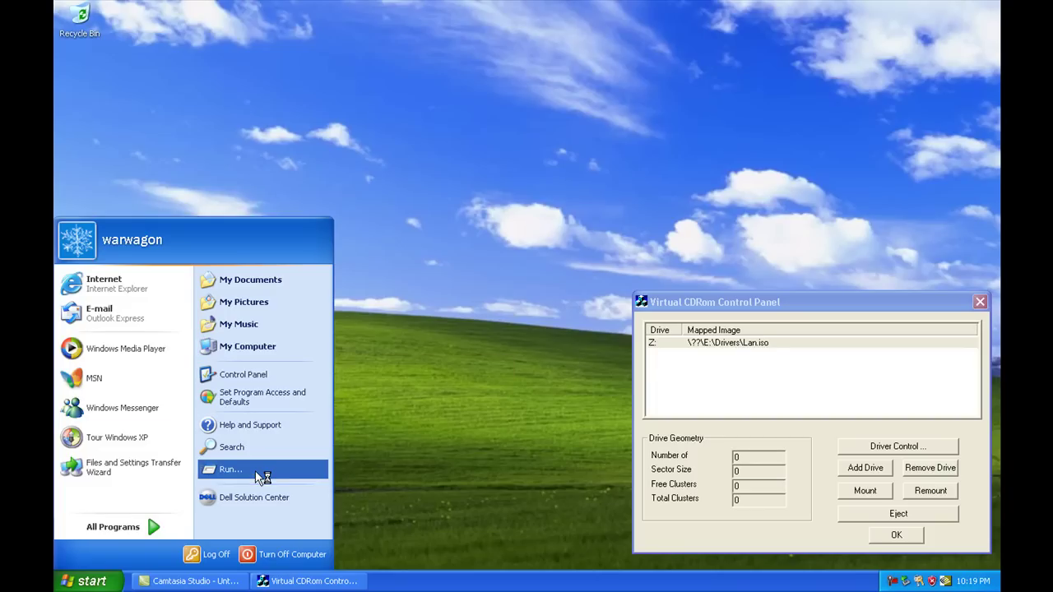
- In Device Manager, reinstall the Ethernet Controller driver automatically, skipping Windows Update
left_click(317, 136)
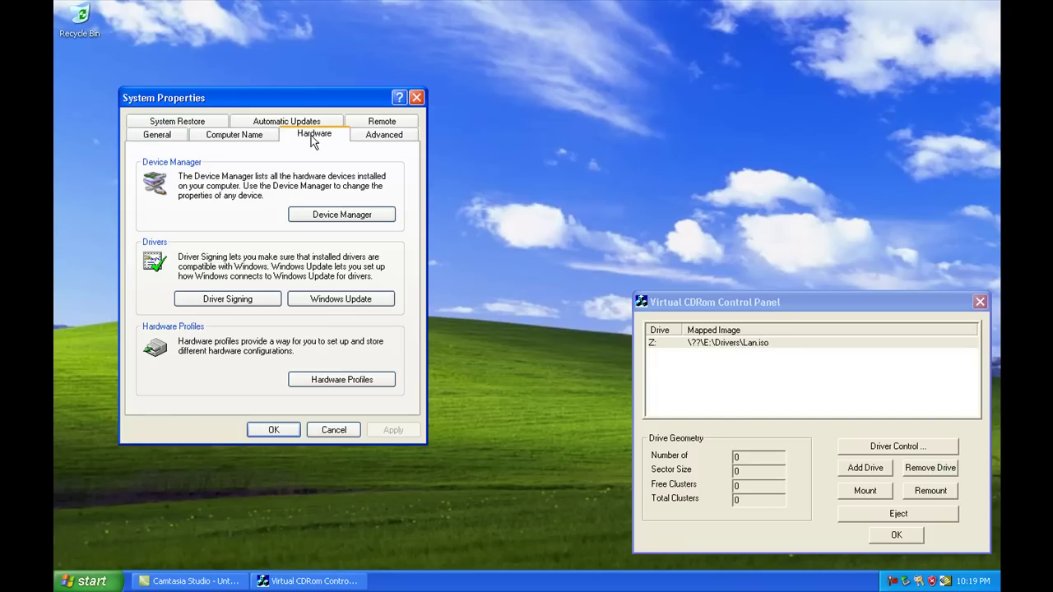
left_click(329, 214)
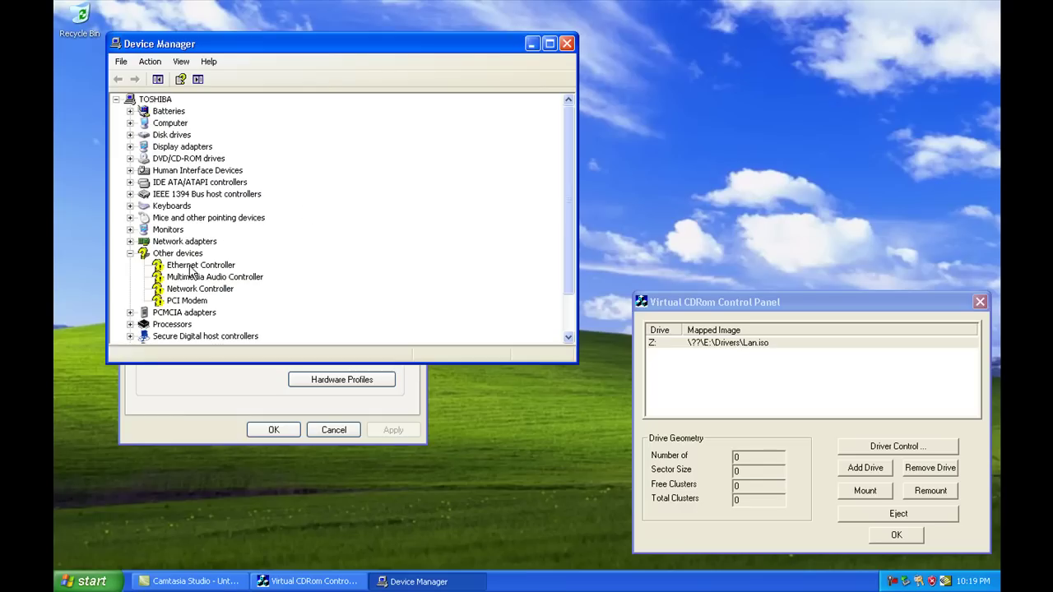
double_click(191, 267)
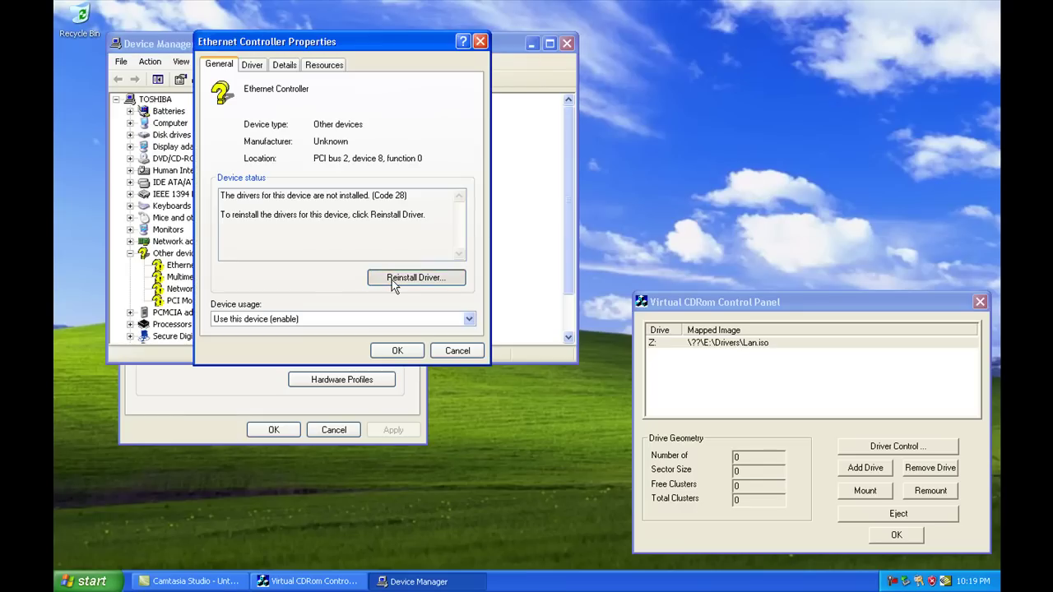
left_click(392, 280)
left_click(348, 238)
left_click(466, 314)
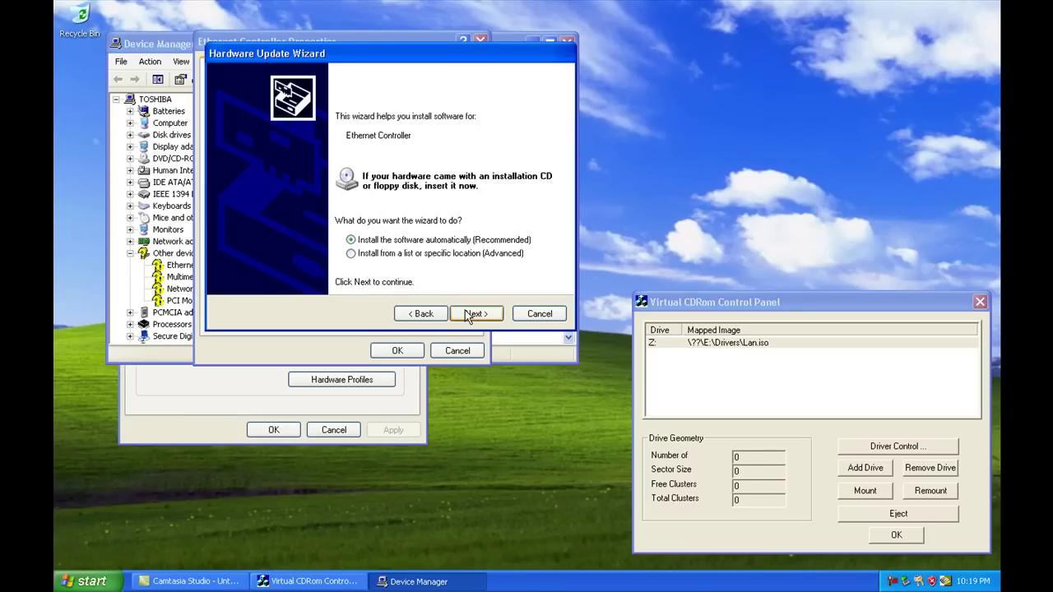
left_click(466, 313)
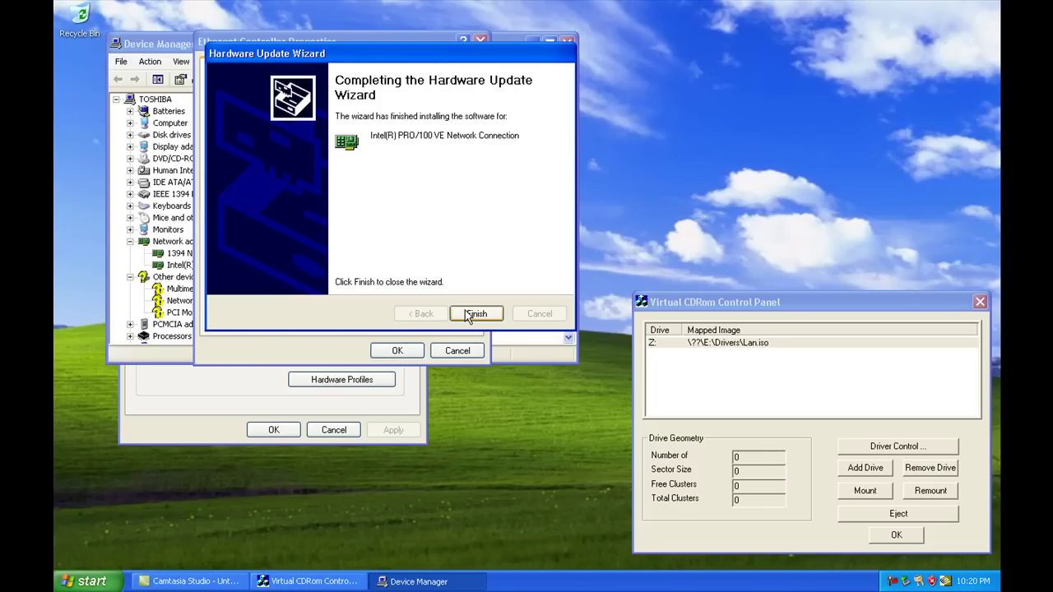
- Finish the LAN driver wizard and close the adapter and System Properties dialogs
left_click(466, 313)
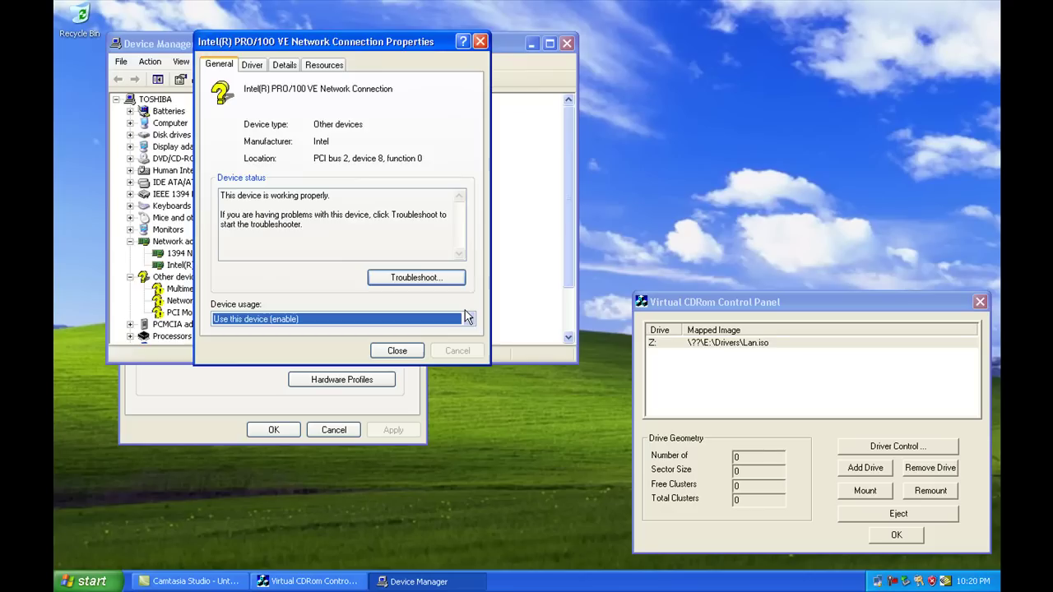
left_click(414, 352)
left_click(324, 424)
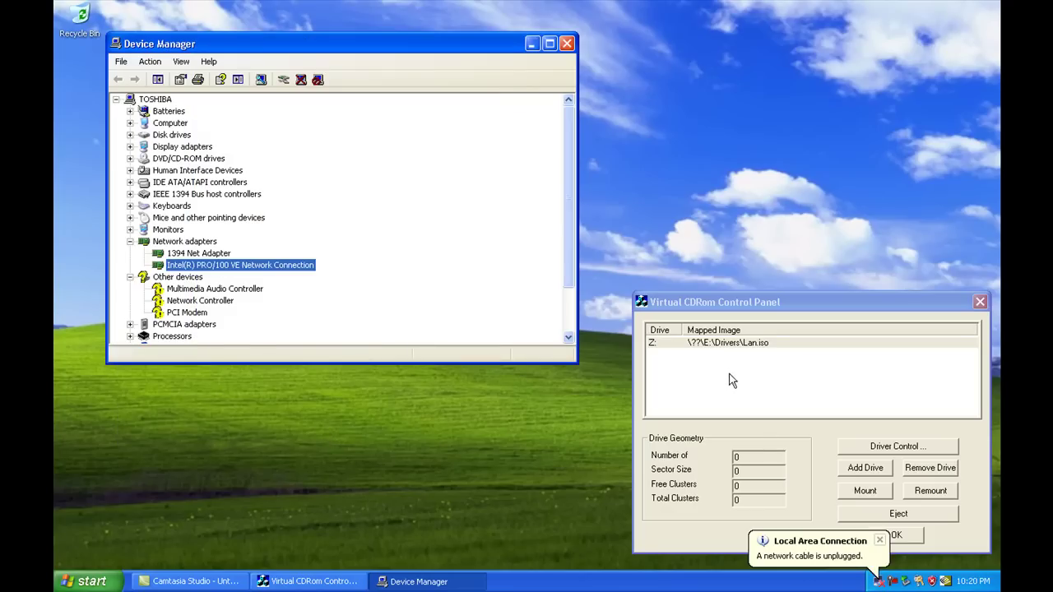
- Remove drive Z:, re-add it, and mount E:\Drivers\Sound.iso
left_click(717, 343)
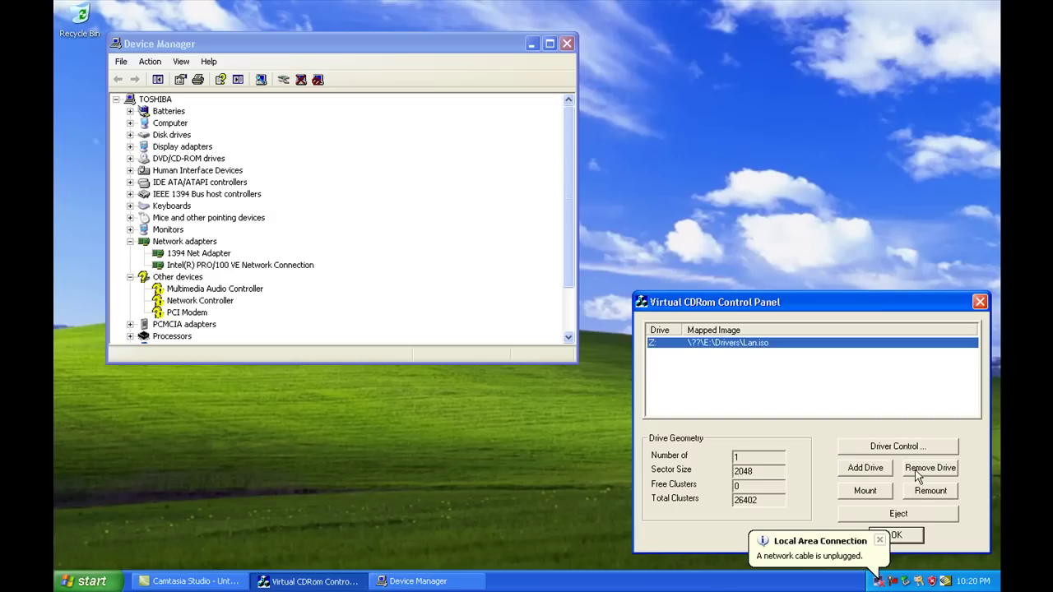
left_click(920, 469)
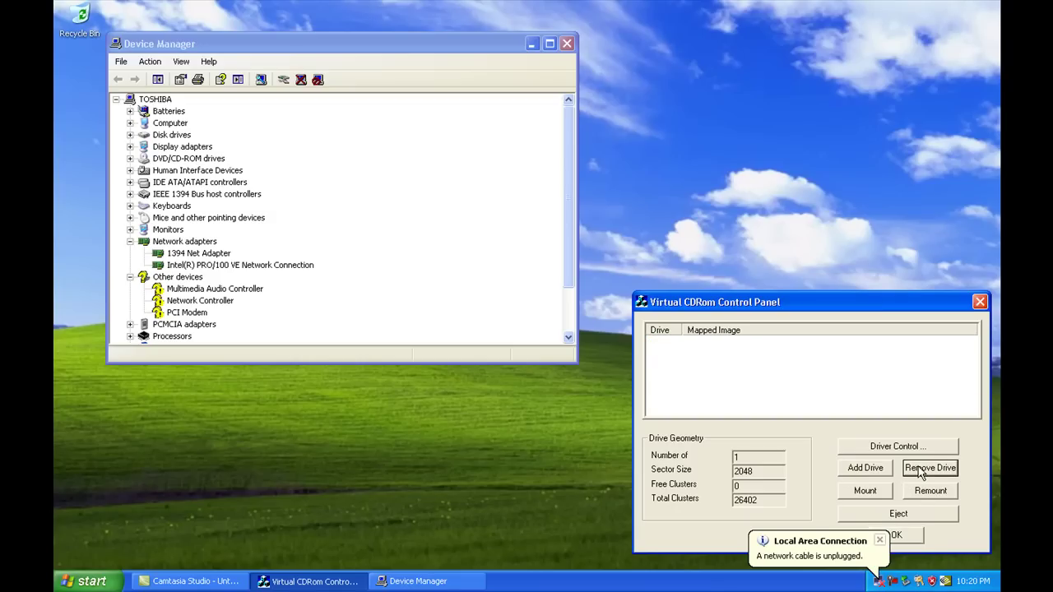
left_click(870, 468)
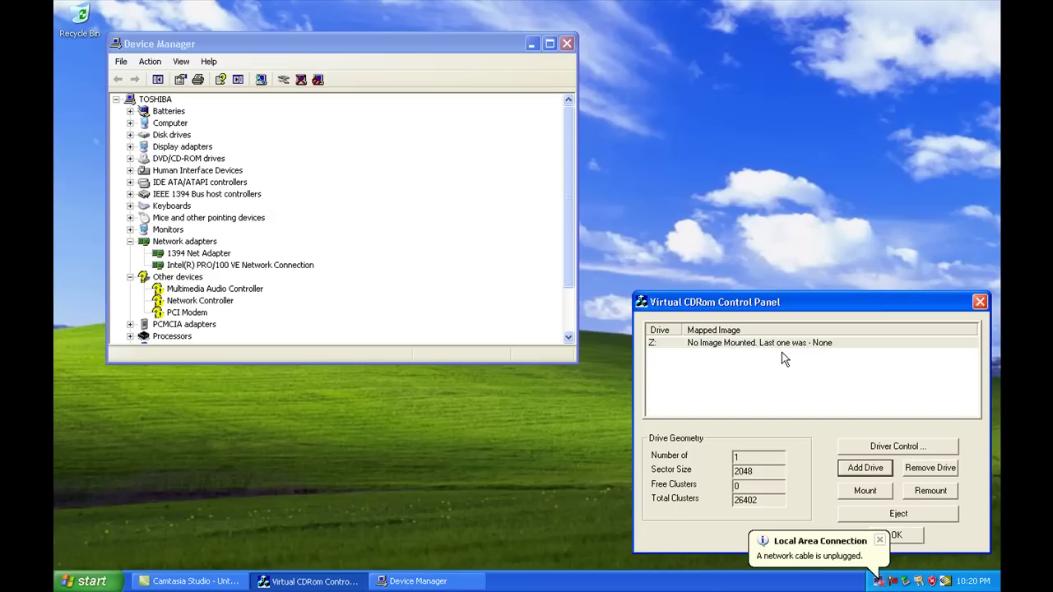
left_click(855, 492)
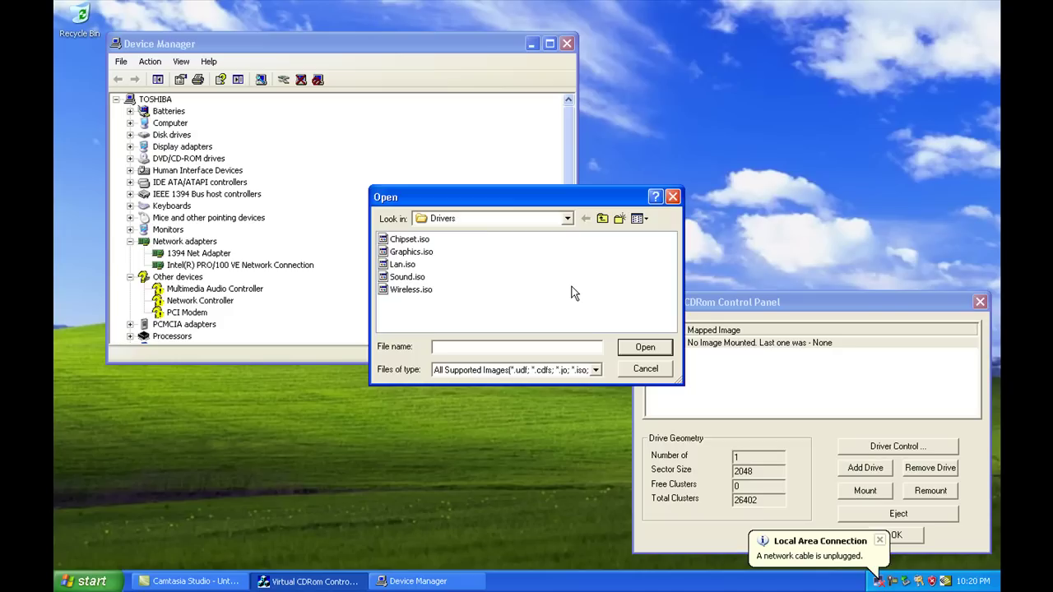
double_click(405, 278)
left_click(868, 453)
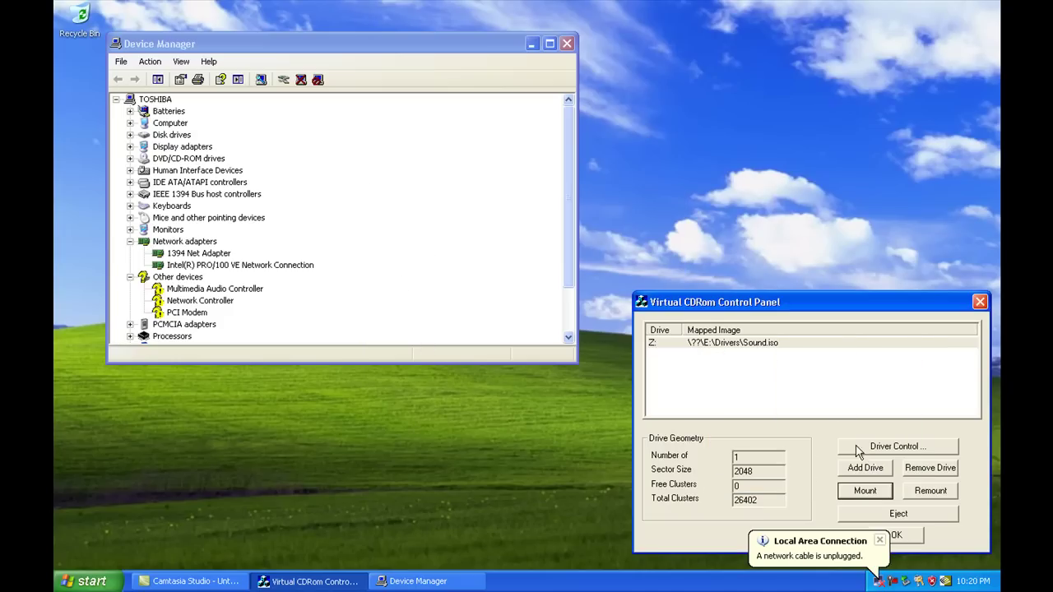
- Reinstall the Multimedia Audio Controller driver automatically, accepting the Windows Logo warning
double_click(192, 290)
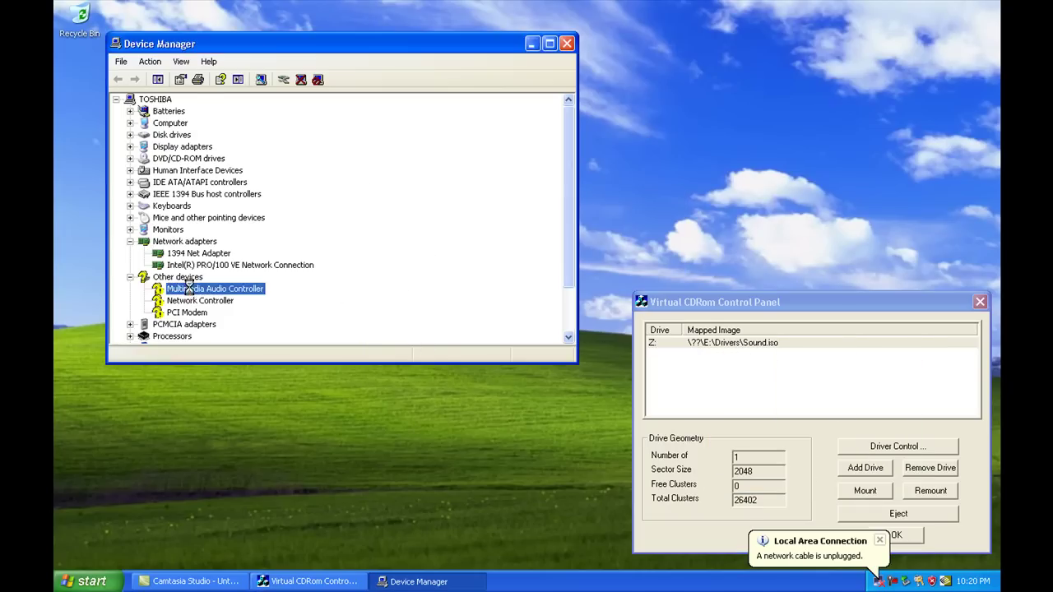
left_click(380, 278)
left_click(370, 238)
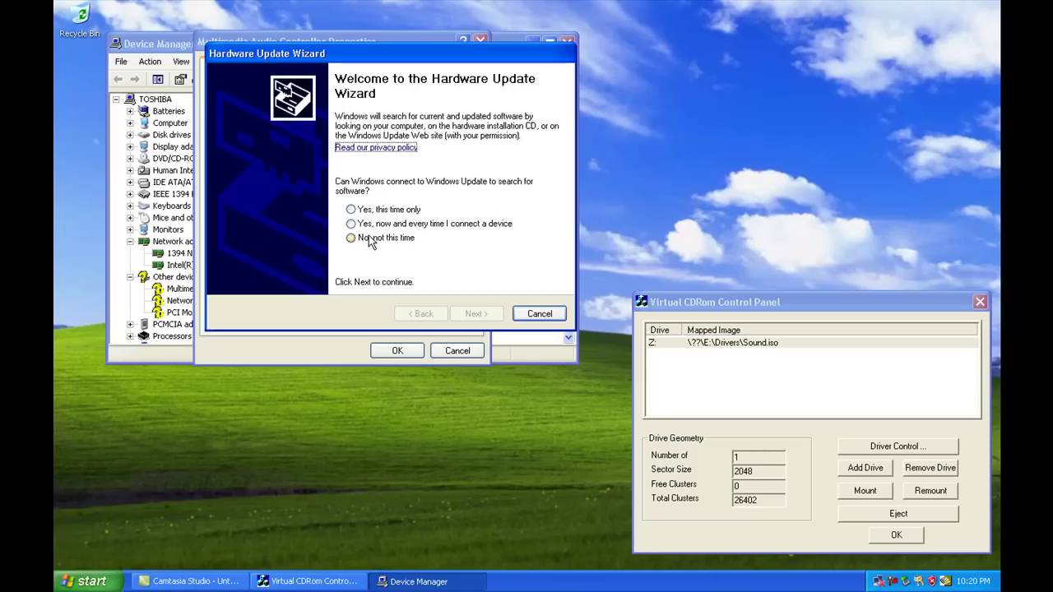
left_click(467, 315)
left_click(470, 312)
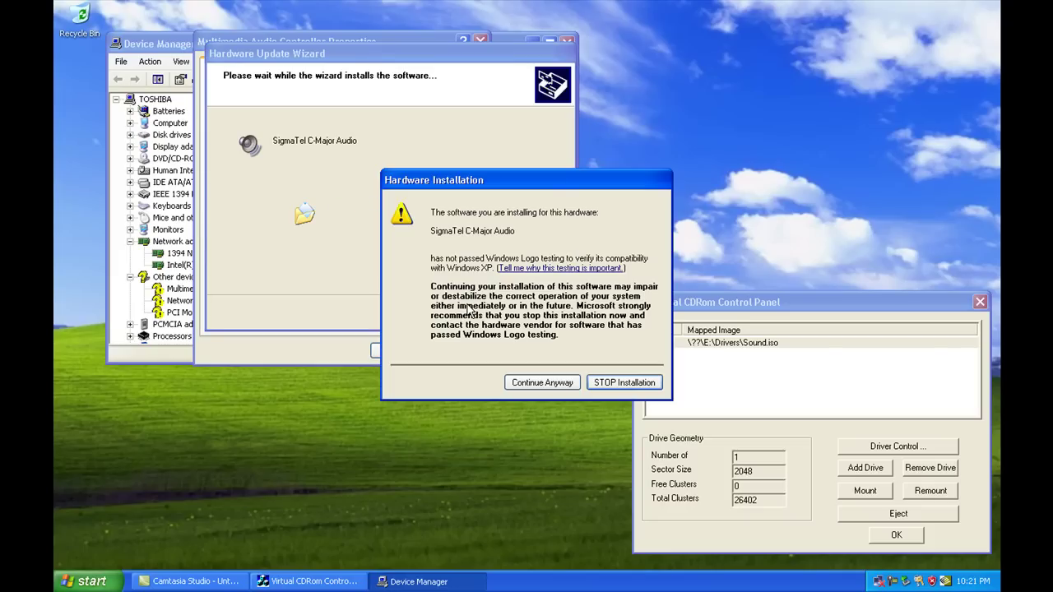
left_click(519, 382)
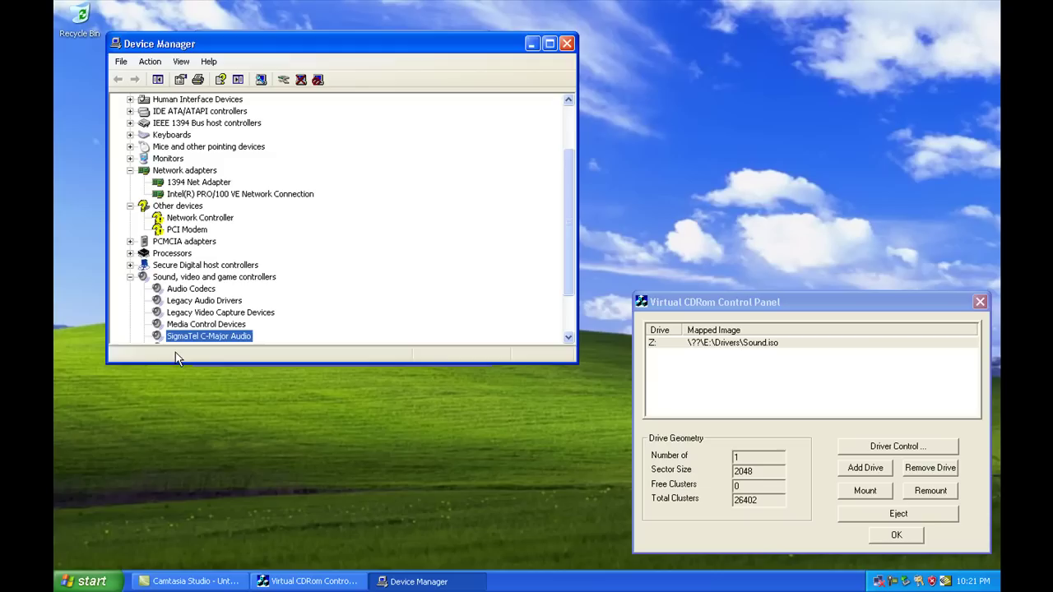
- Minimize Device Manager and close the finished SigmaTel driver wizard and properties
left_click(531, 44)
left_click(476, 314)
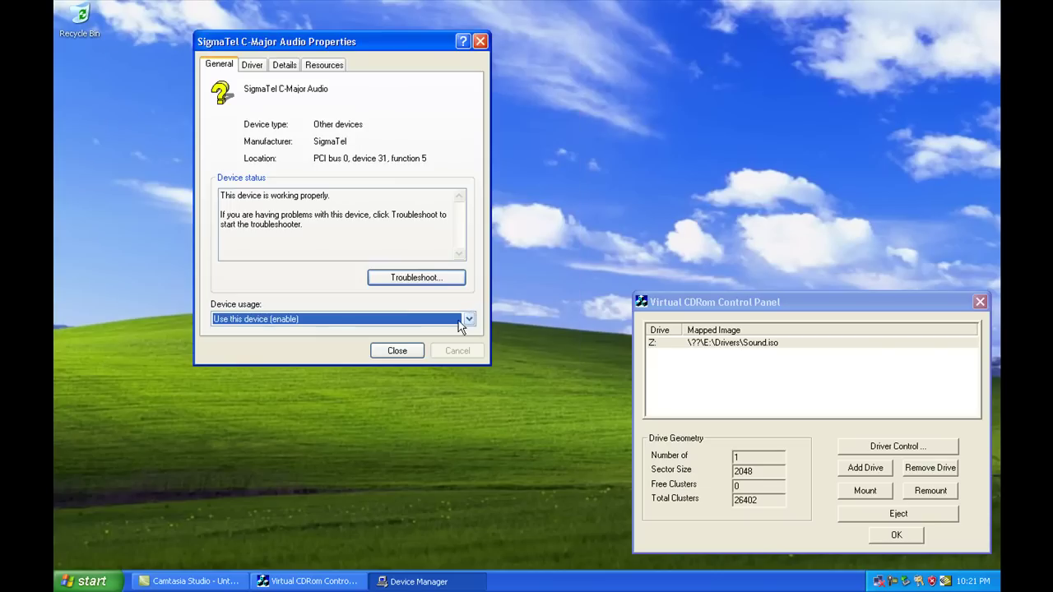
left_click(396, 350)
- Uninstall the virtual CD-ROM driver and close the Virtual CDRom Control Panel
left_click_drag(705, 303, 504, 207)
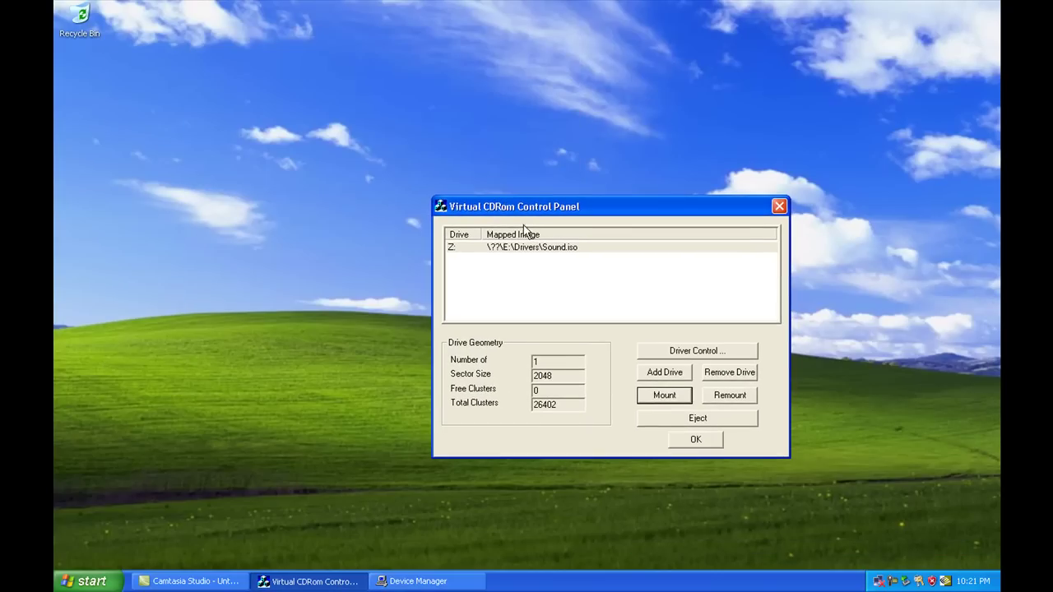
left_click(679, 352)
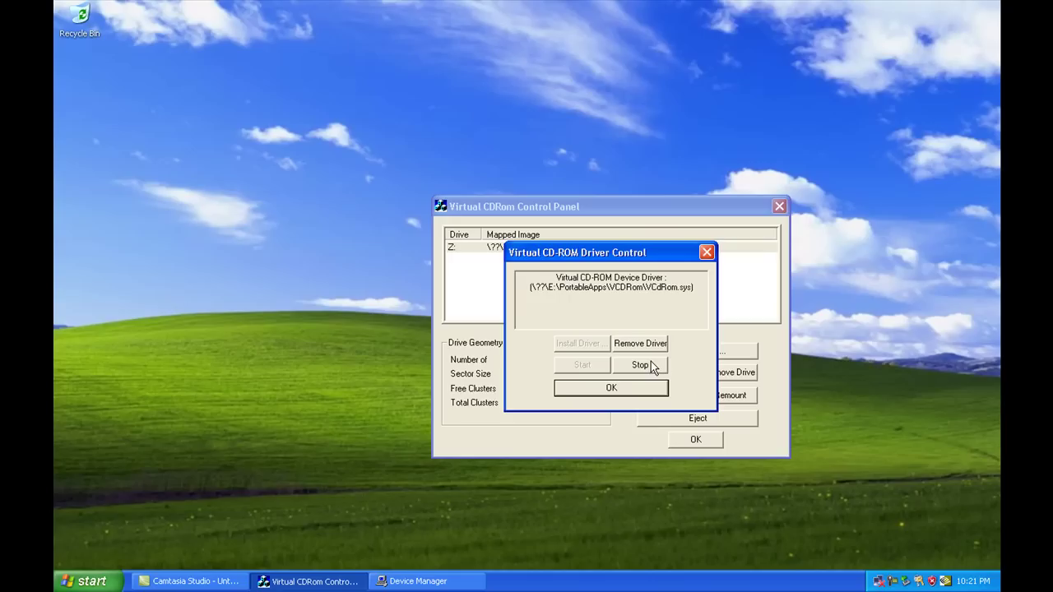
left_click(641, 344)
left_click(591, 385)
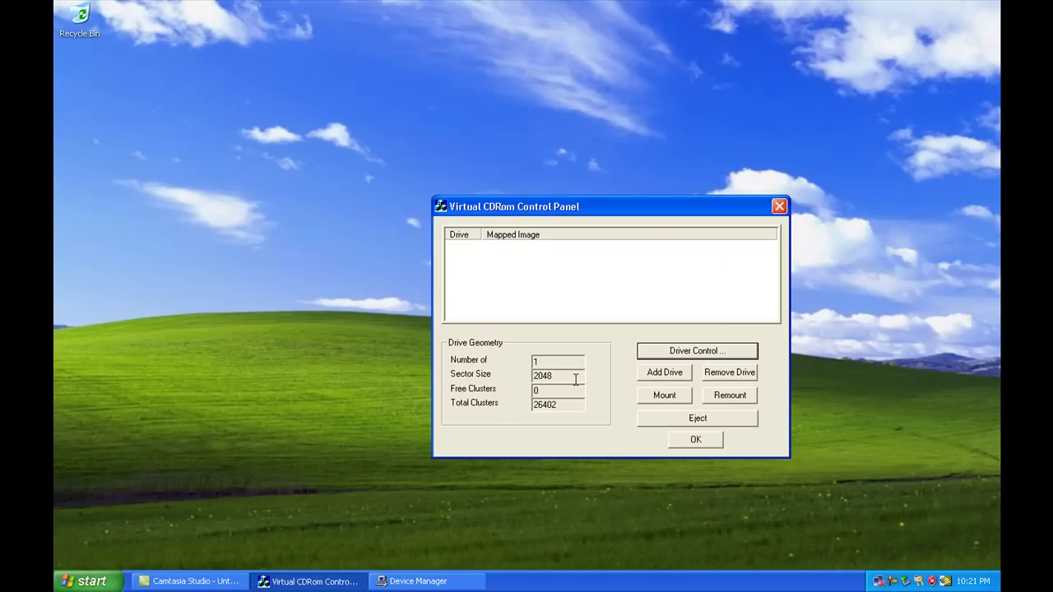
left_click(701, 444)
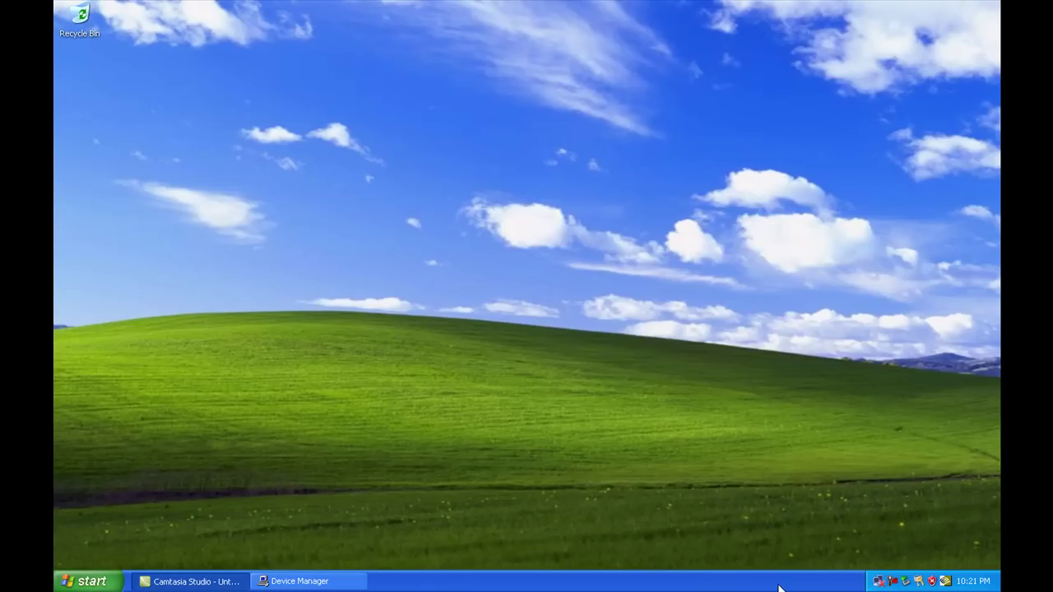
left_click(893, 581)
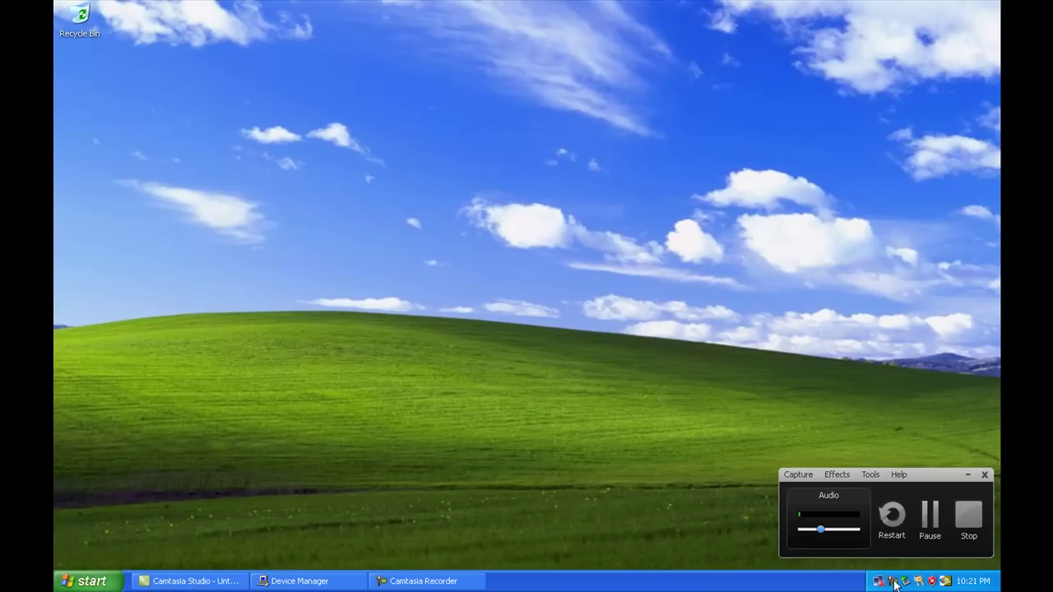